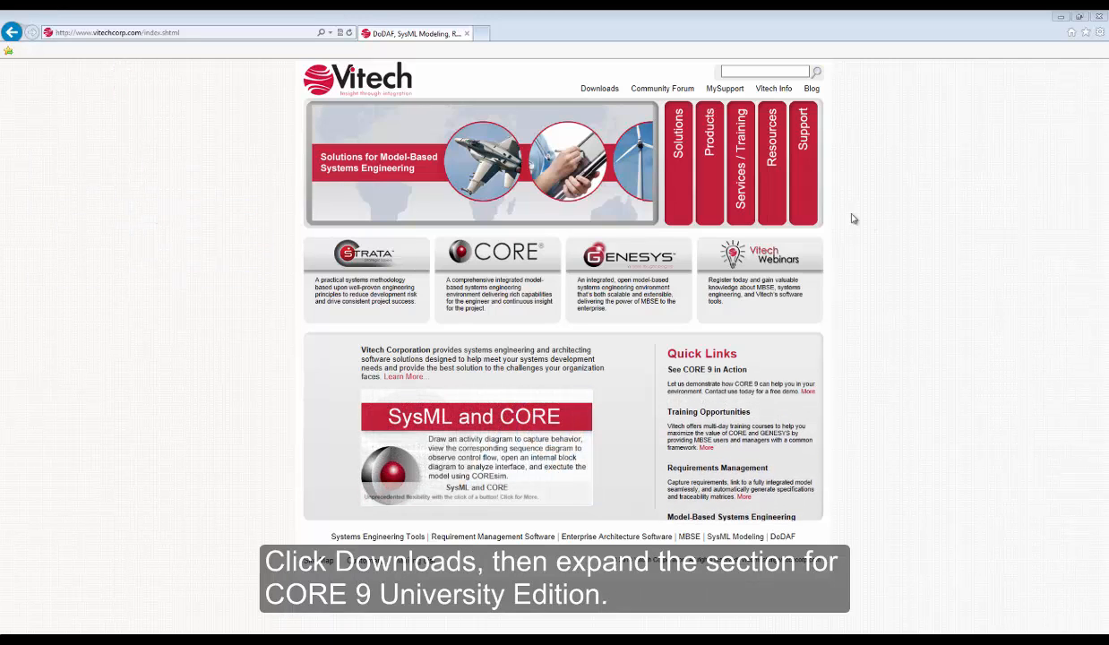
# Download the CORE 9 University Edition with Service Pack 2 installer from Vitech's software downloads and save it to the Desktop as core9sp2university.exe.
pyautogui.click(596, 88)
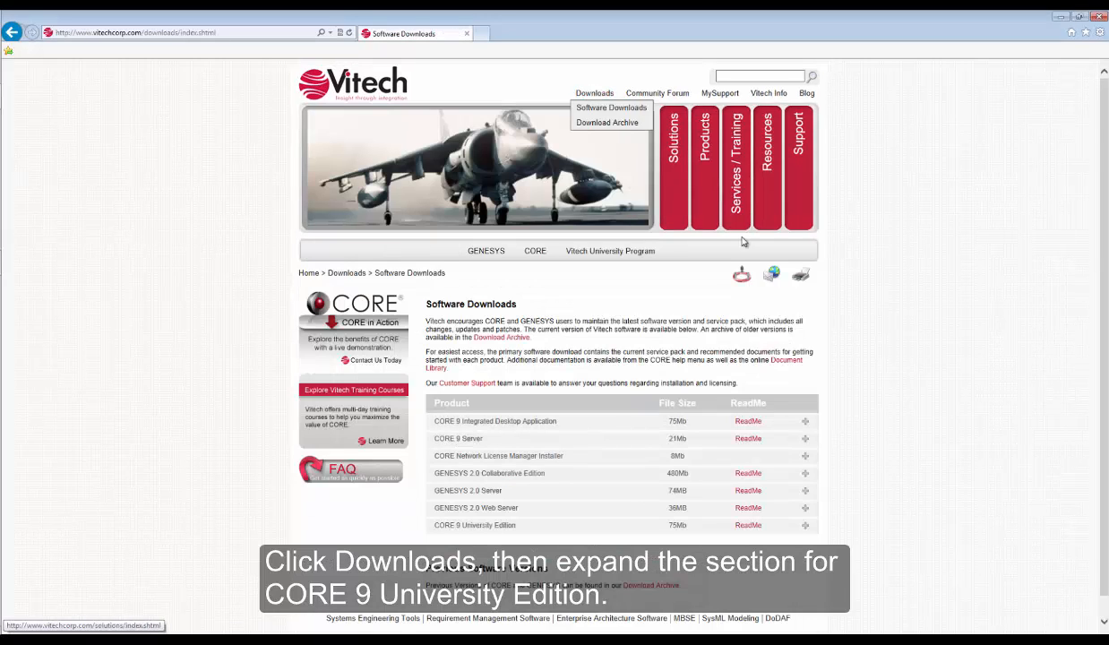
pyautogui.click(806, 525)
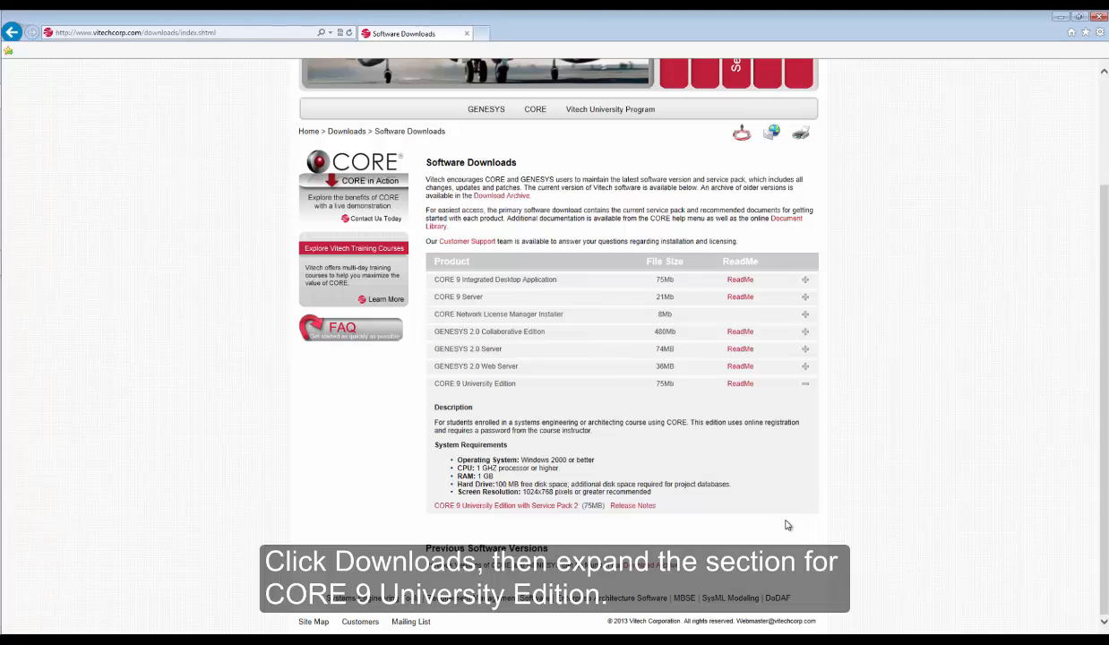
pyautogui.click(500, 510)
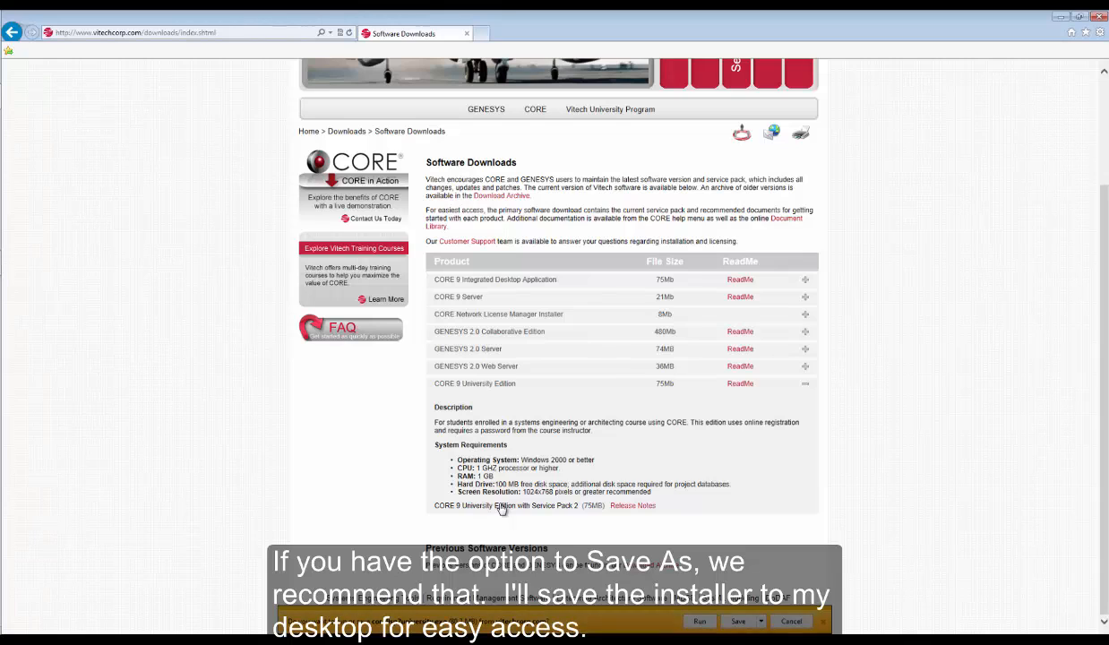
pyautogui.click(761, 621)
pyautogui.click(791, 608)
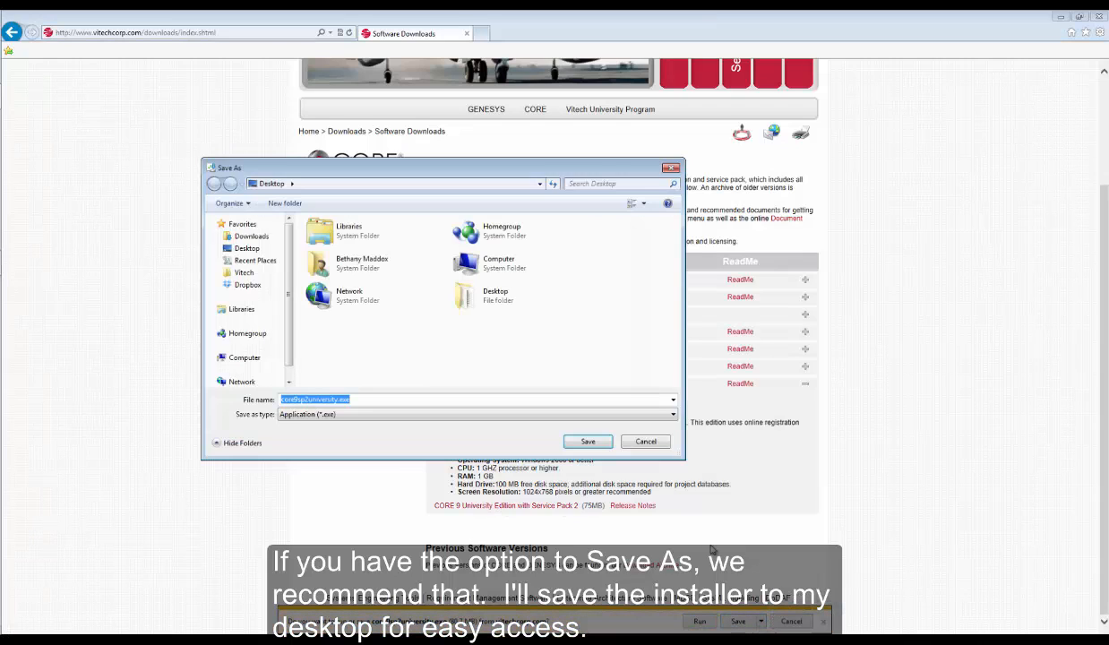
pyautogui.click(597, 444)
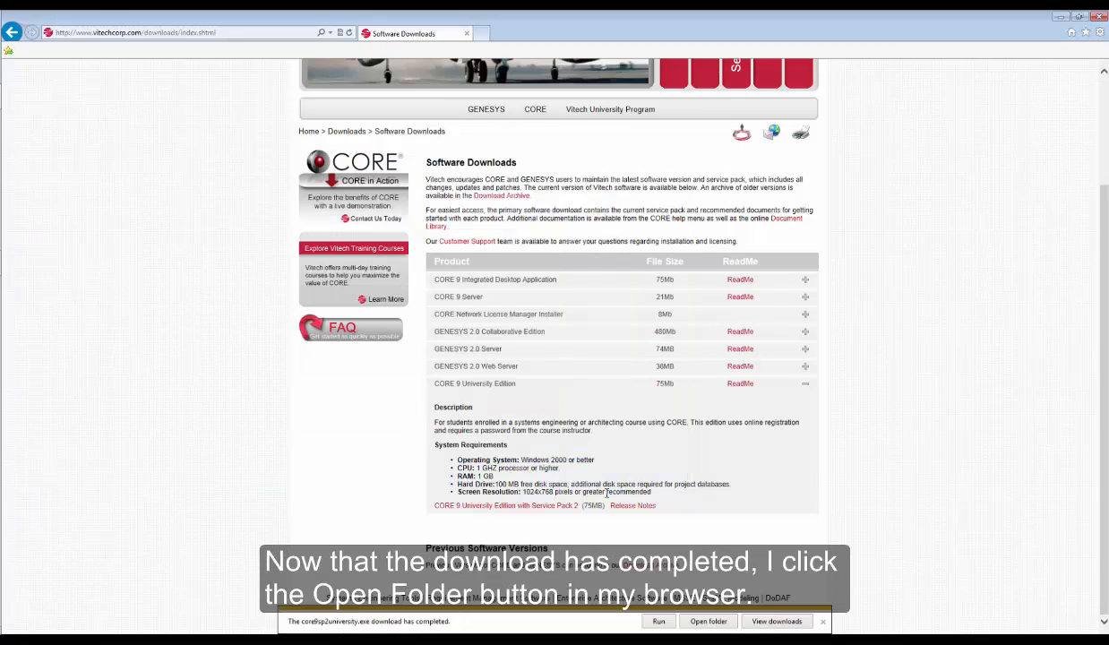
# Open the folder containing the downloaded core9sp2university.exe and run the installer as administrator.
pyautogui.click(727, 624)
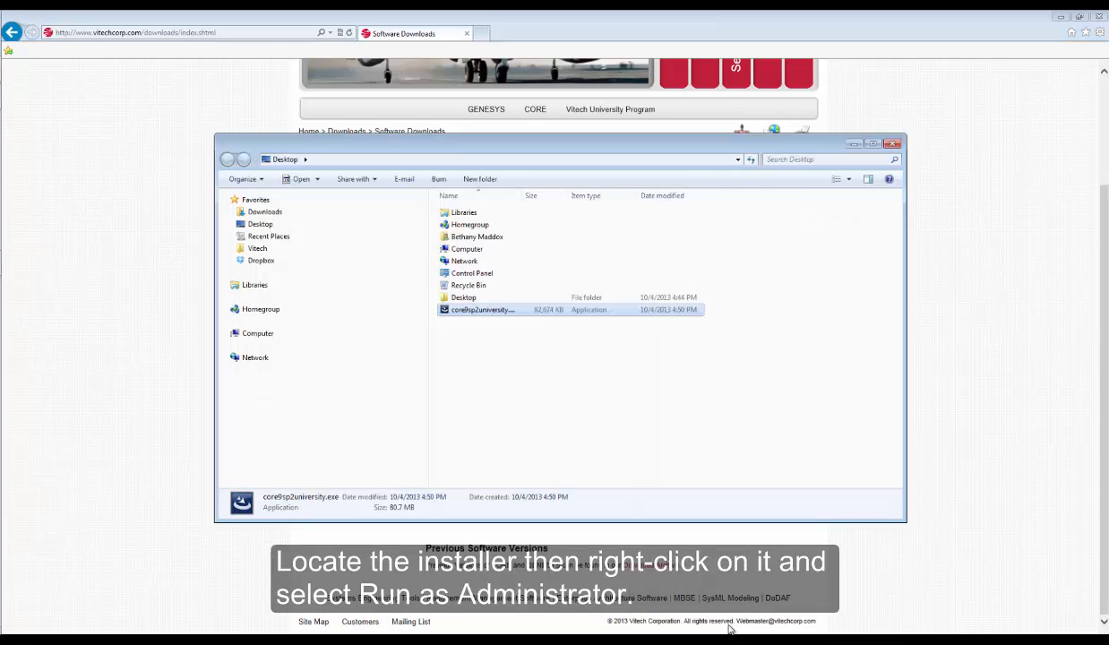
pyautogui.rightClick(578, 315)
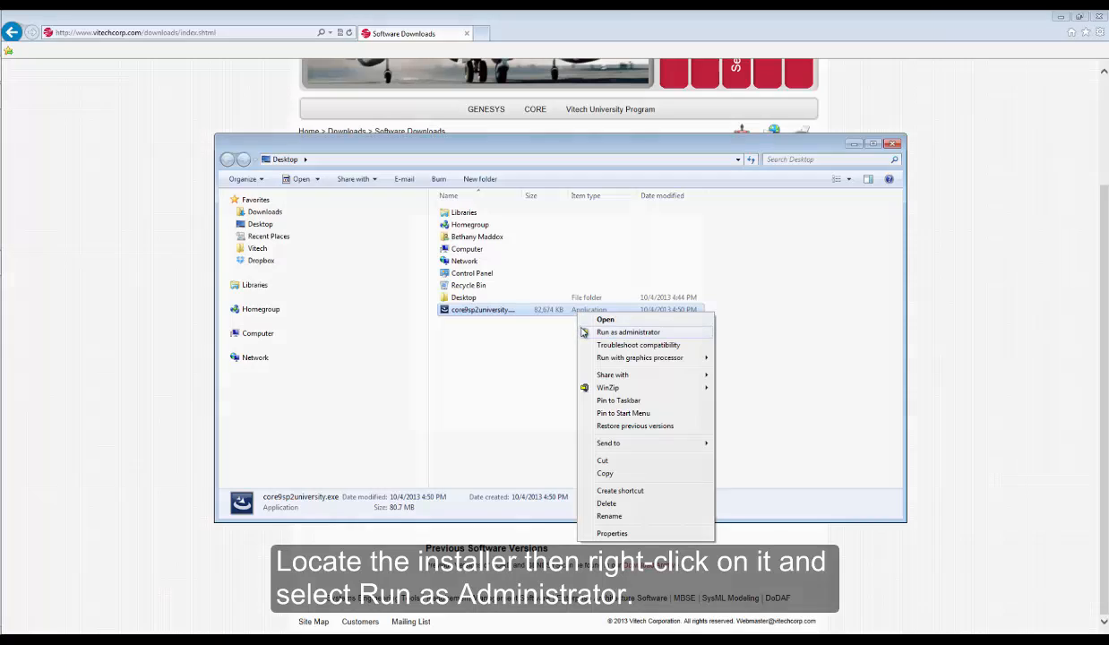
pyautogui.click(583, 332)
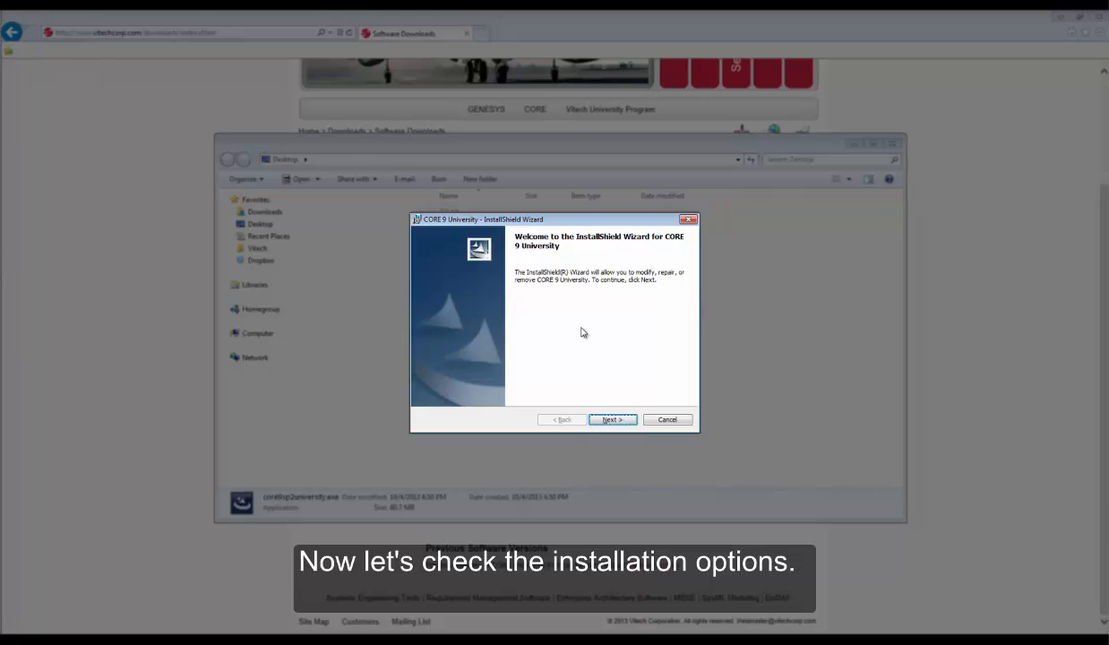
# Begin the CORE 9 University setup wizard and accept the terms of the license agreement.
pyautogui.click(612, 421)
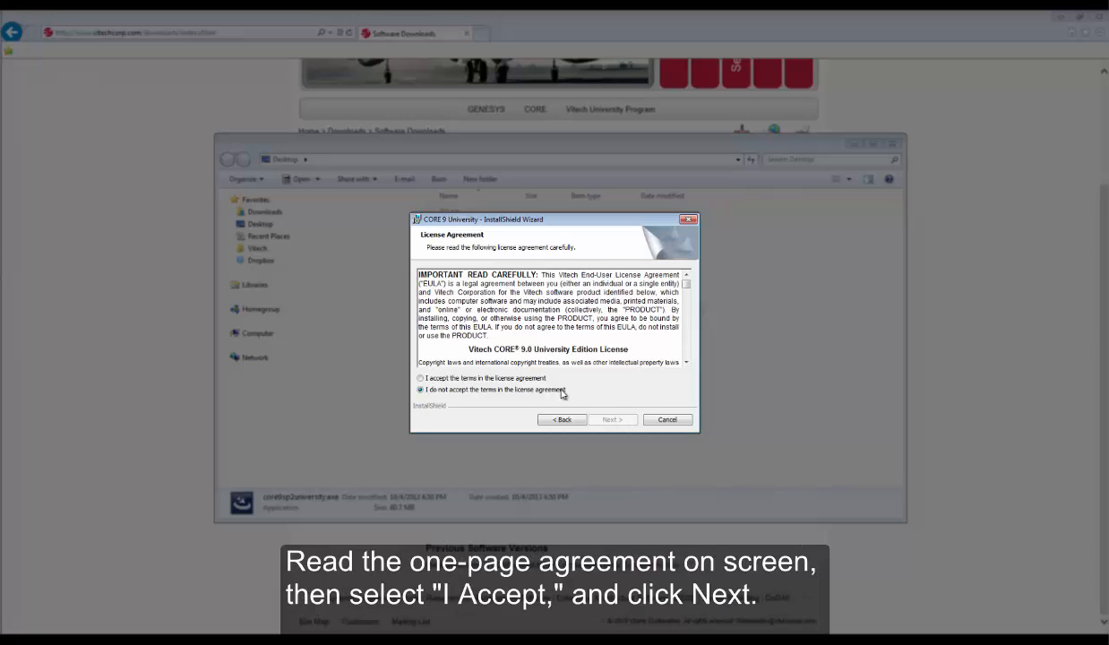
pyautogui.click(495, 377)
pyautogui.click(609, 420)
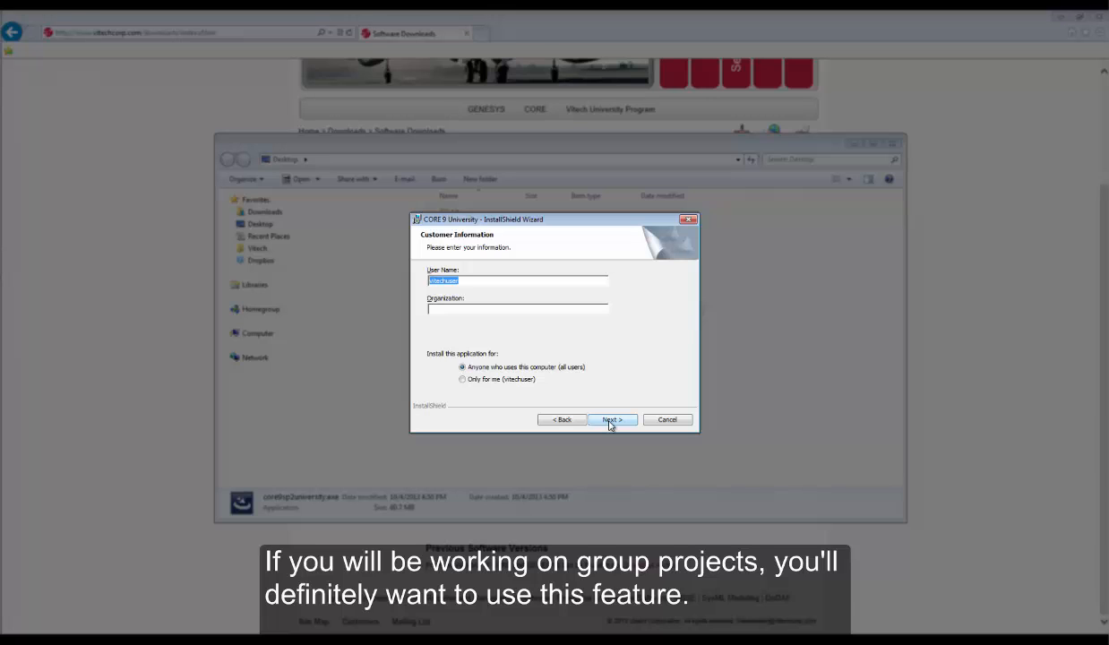
# Install CORE 9 University for all users in the default Program Files folder, using the Complete setup type and US Letter reports.
pyautogui.click(609, 421)
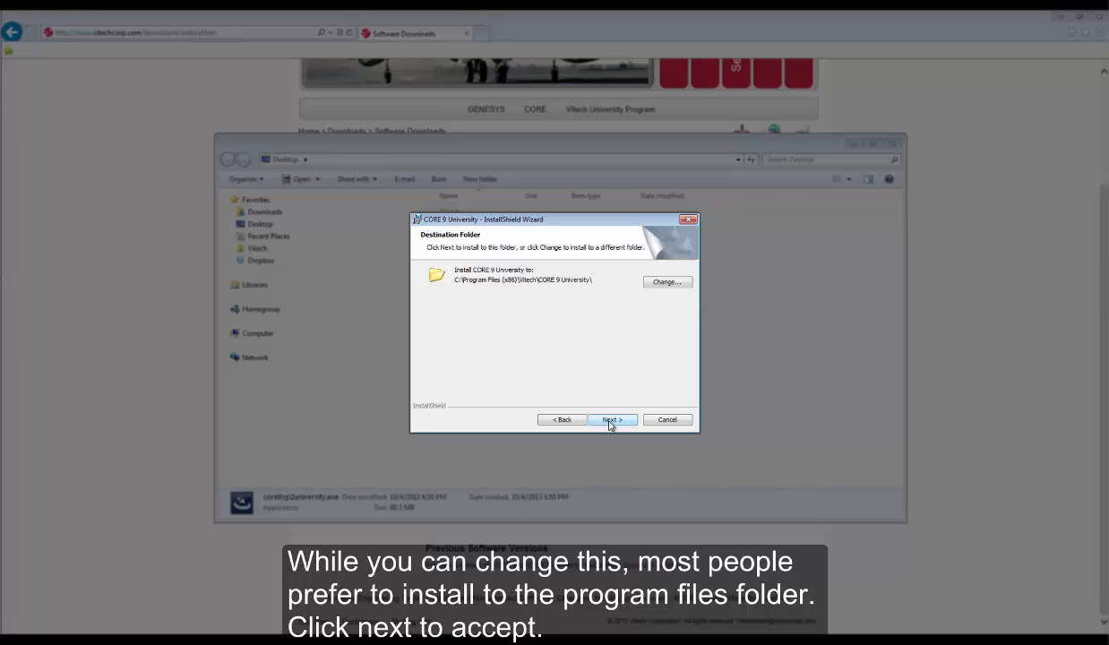
pyautogui.click(609, 423)
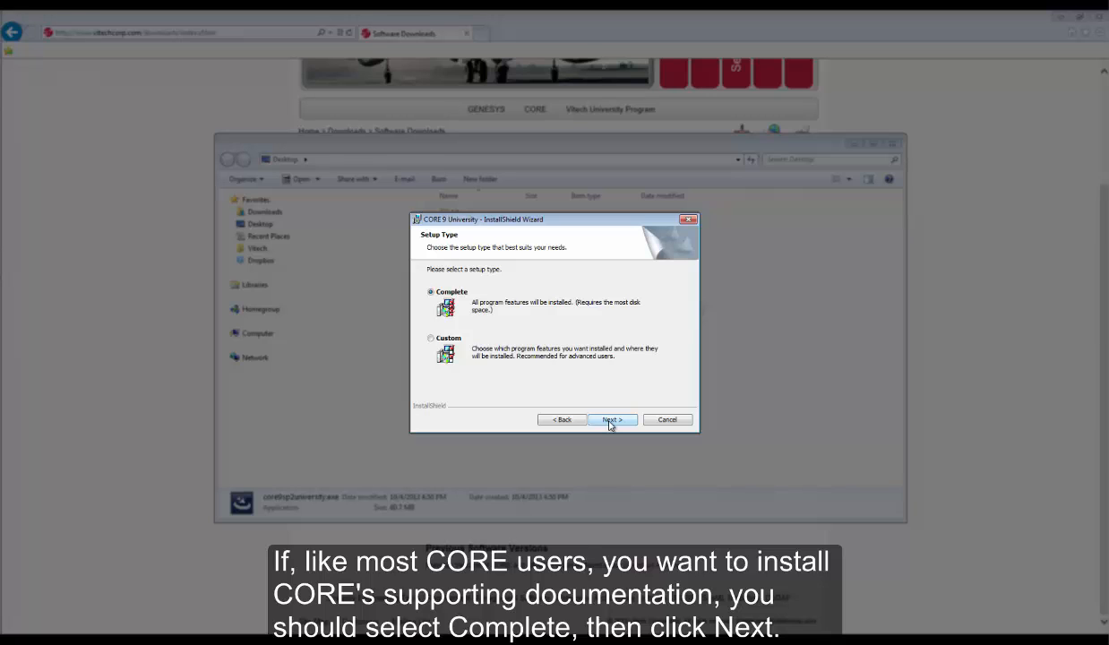
pyautogui.click(611, 419)
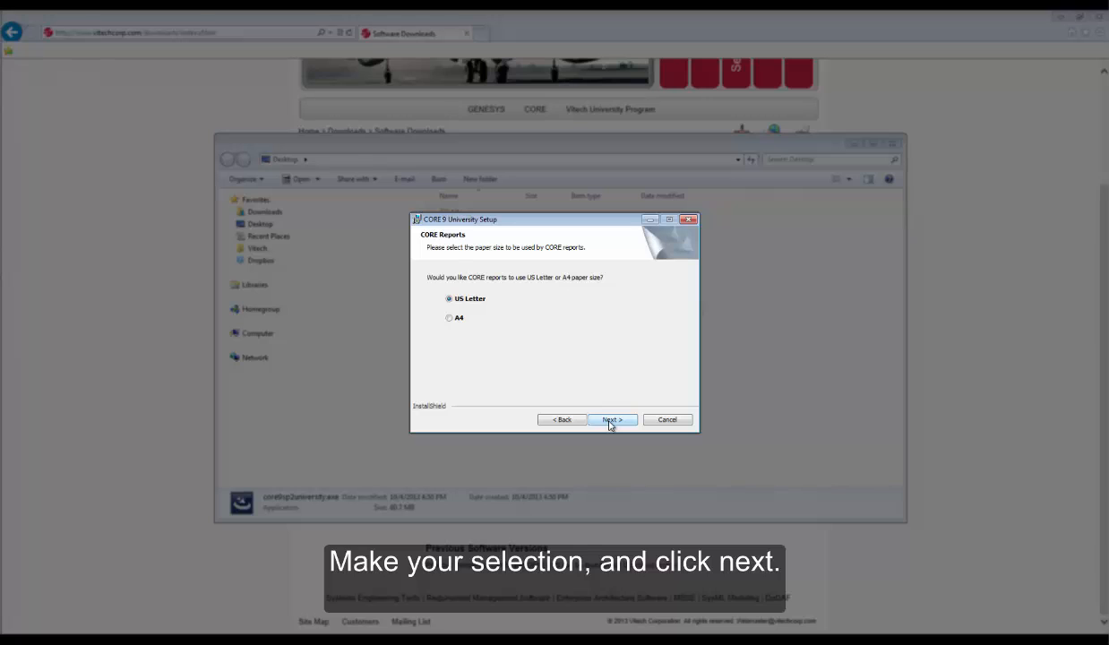
pyautogui.click(609, 420)
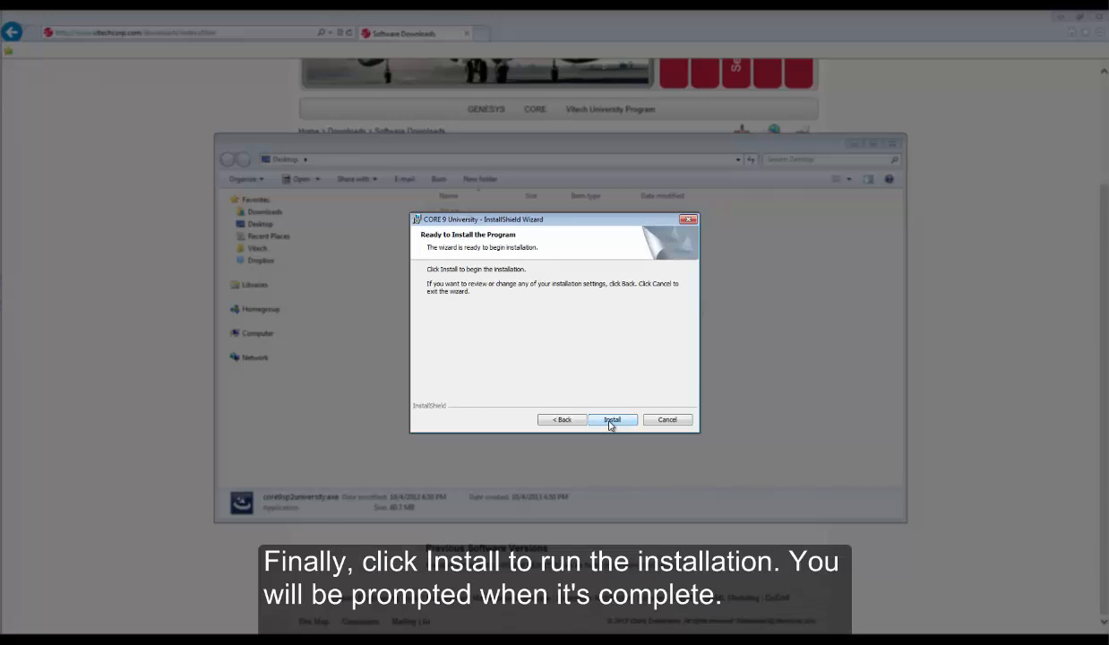
pyautogui.click(611, 420)
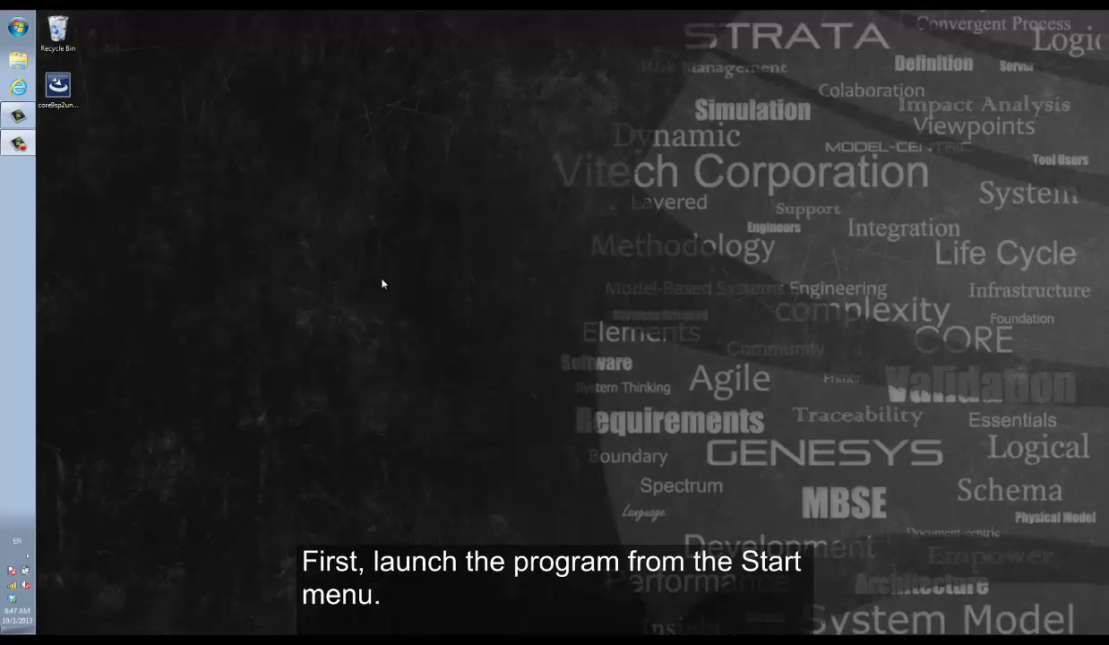
# Launch CORE 9 University from its folder among the installed programs.
pyautogui.click(18, 26)
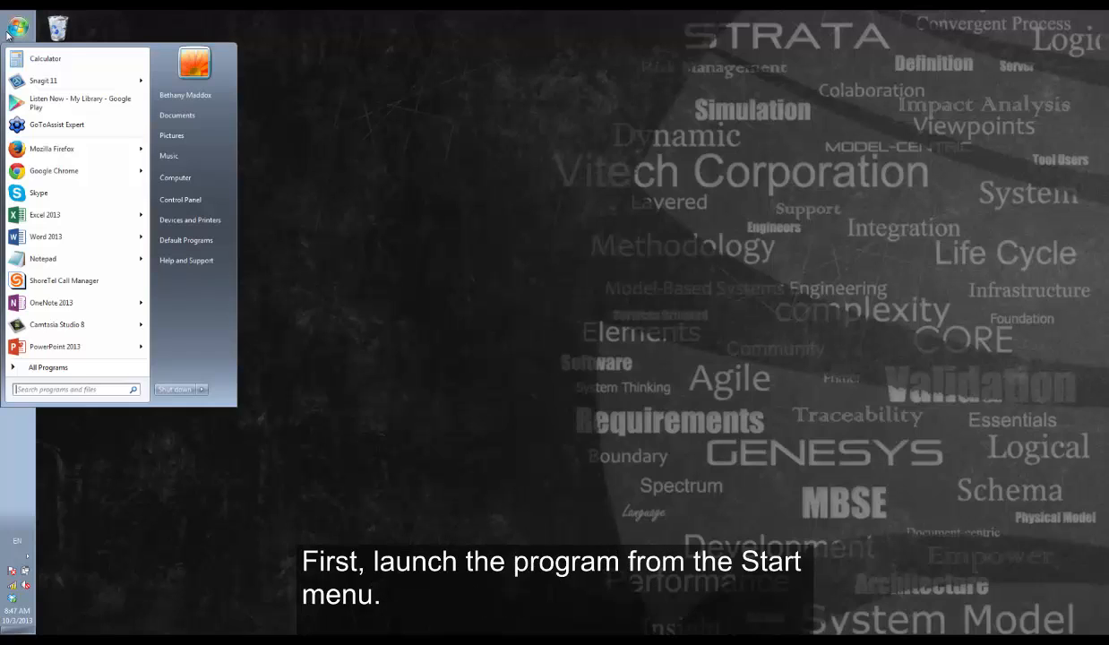
pyautogui.click(25, 369)
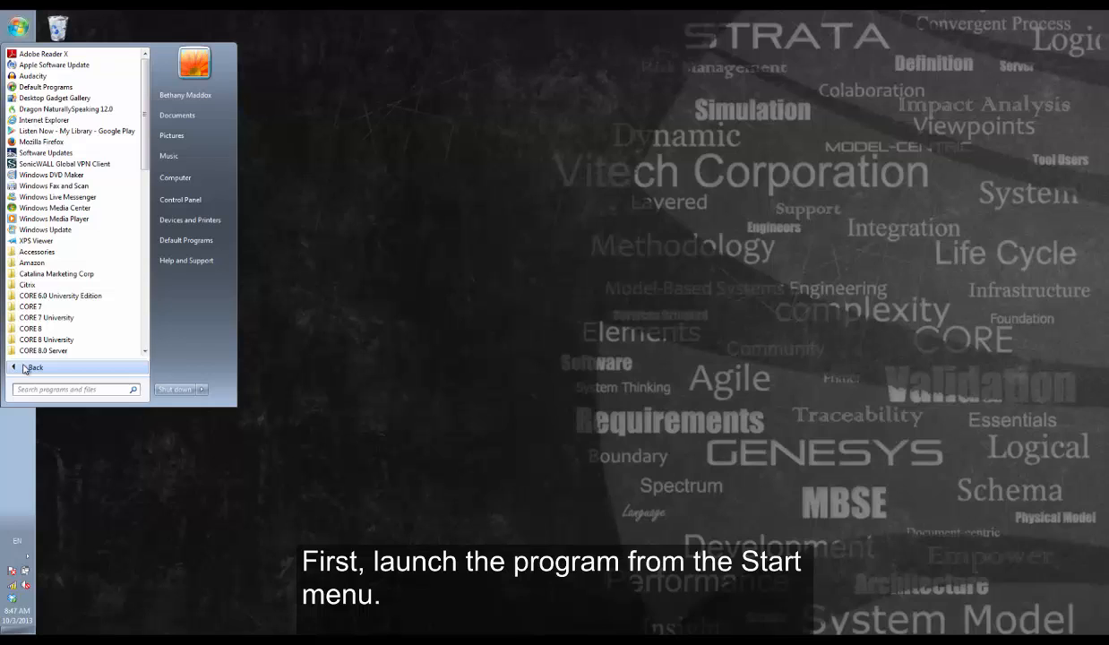
pyautogui.scroll(-1, 40, 320)
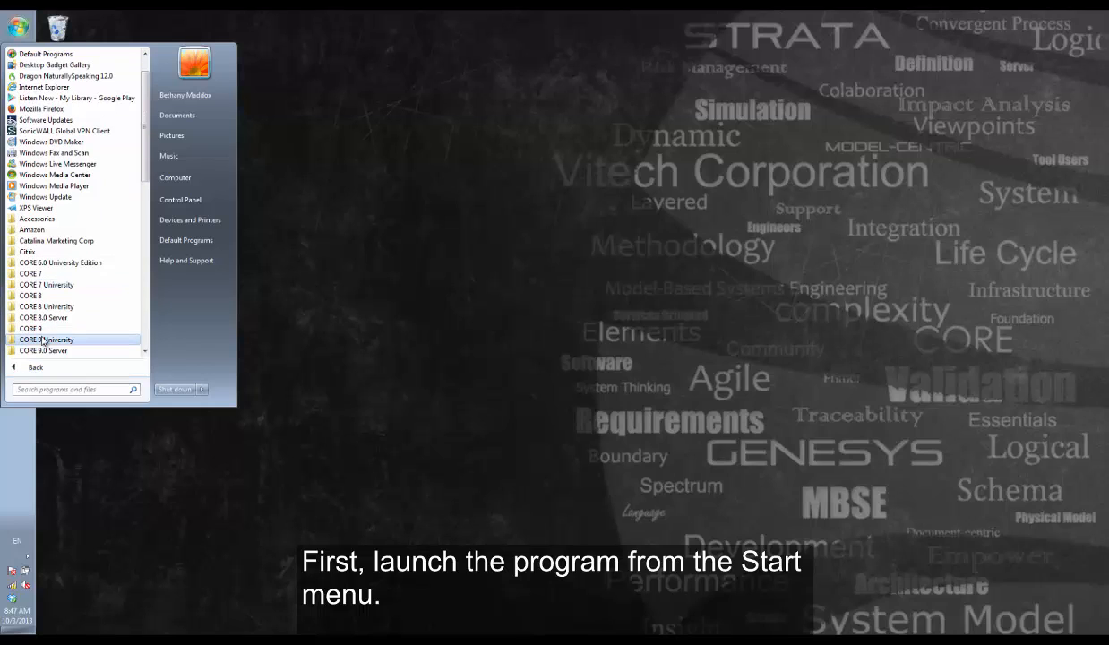
pyautogui.click(42, 340)
pyautogui.click(42, 341)
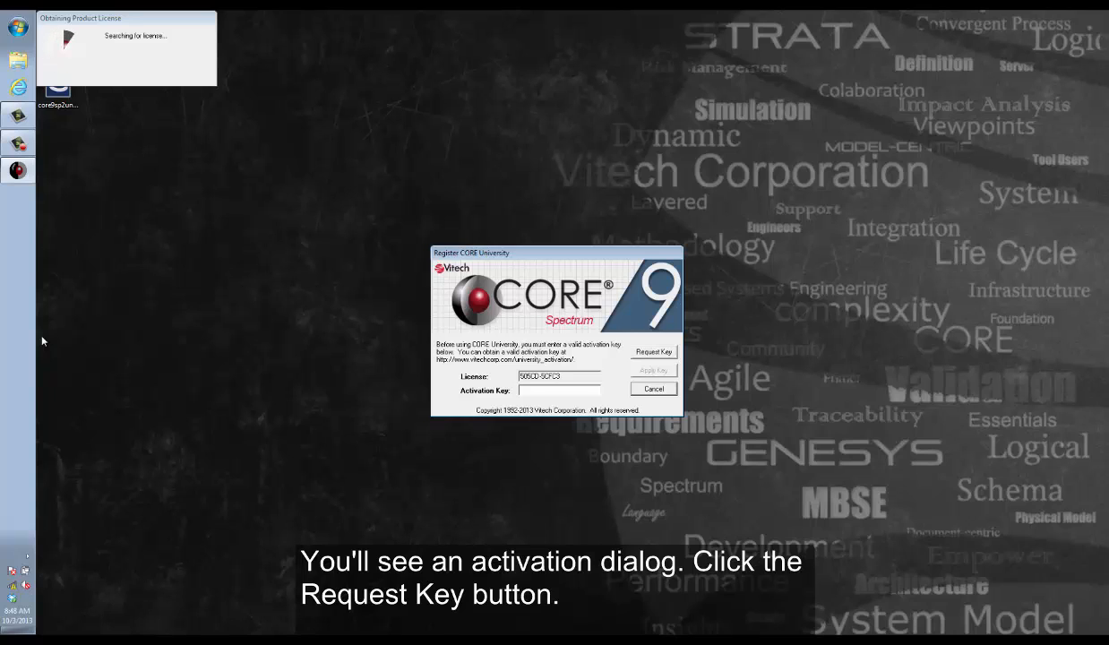
# Open the online activation key request form and complete it with the contact details, Windows 7 platform, SE Instructor and the instructor-provided password.
pyautogui.click(643, 356)
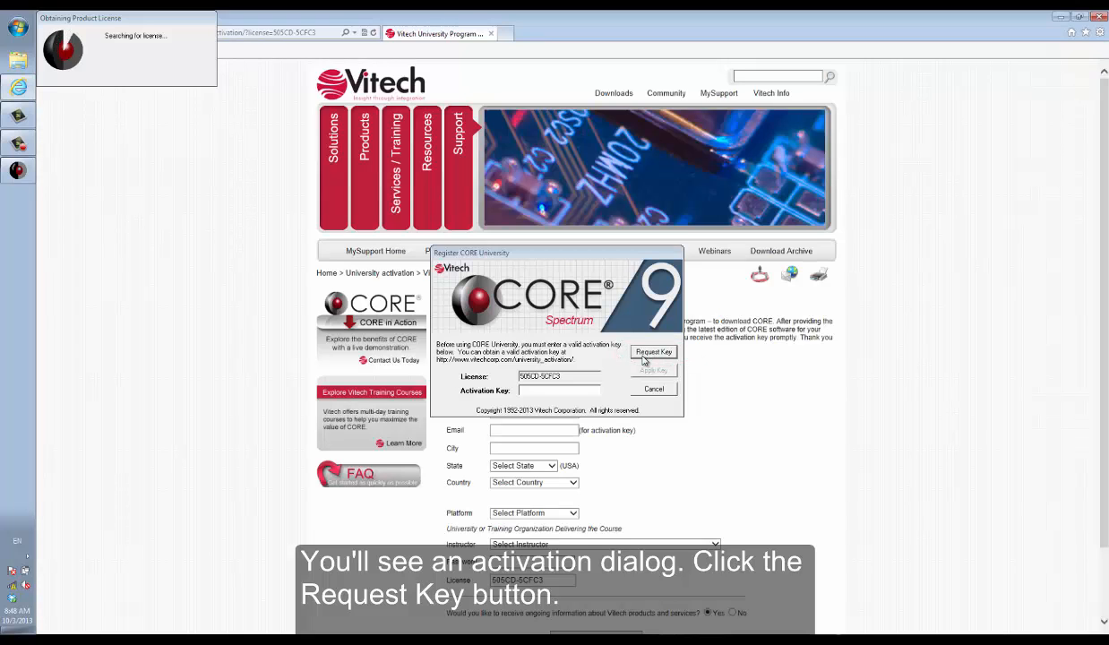
pyautogui.moveTo(583, 255); pyautogui.dragTo(963, 413)
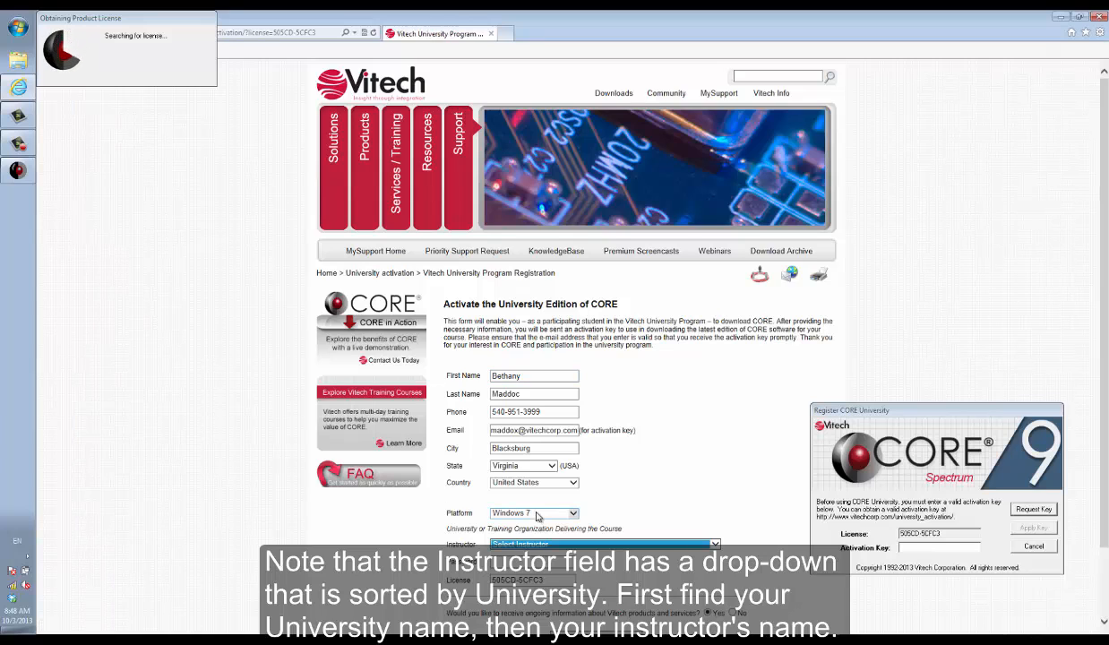
pyautogui.click(553, 545)
pyautogui.scroll(-15, 552, 549)
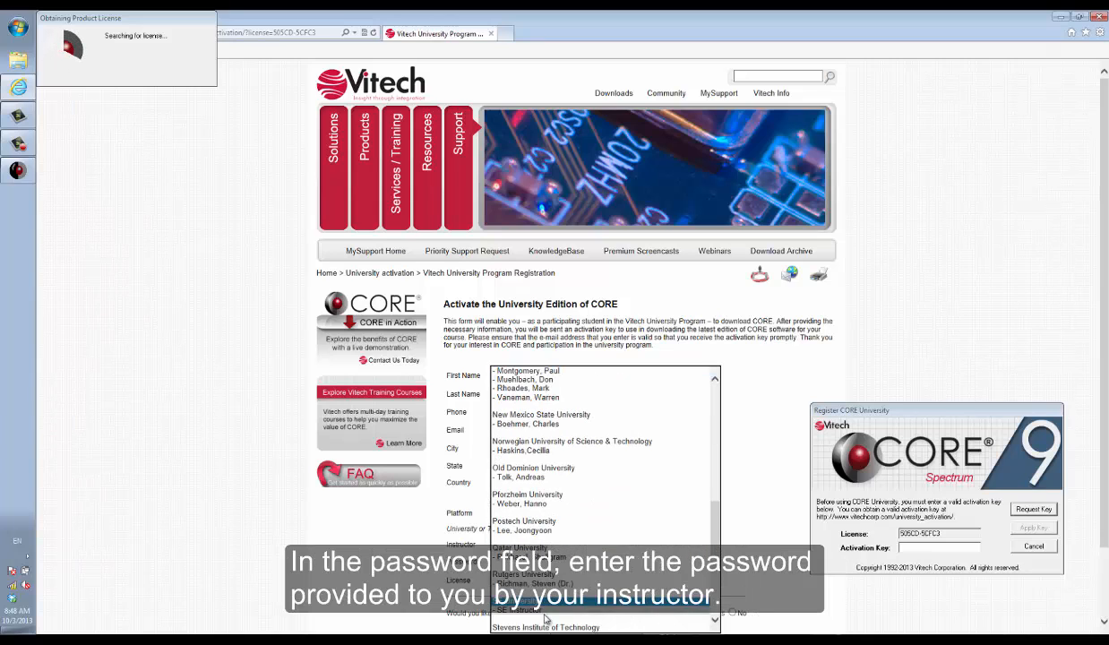
pyautogui.click(543, 612)
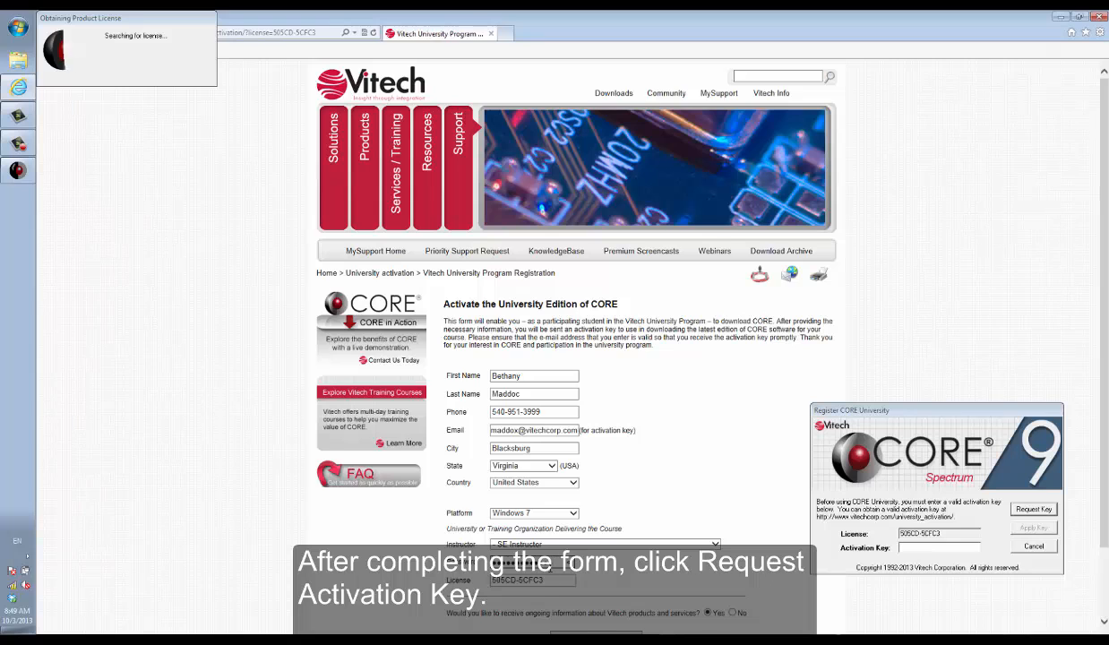
pyautogui.scroll(-2, 576, 340)
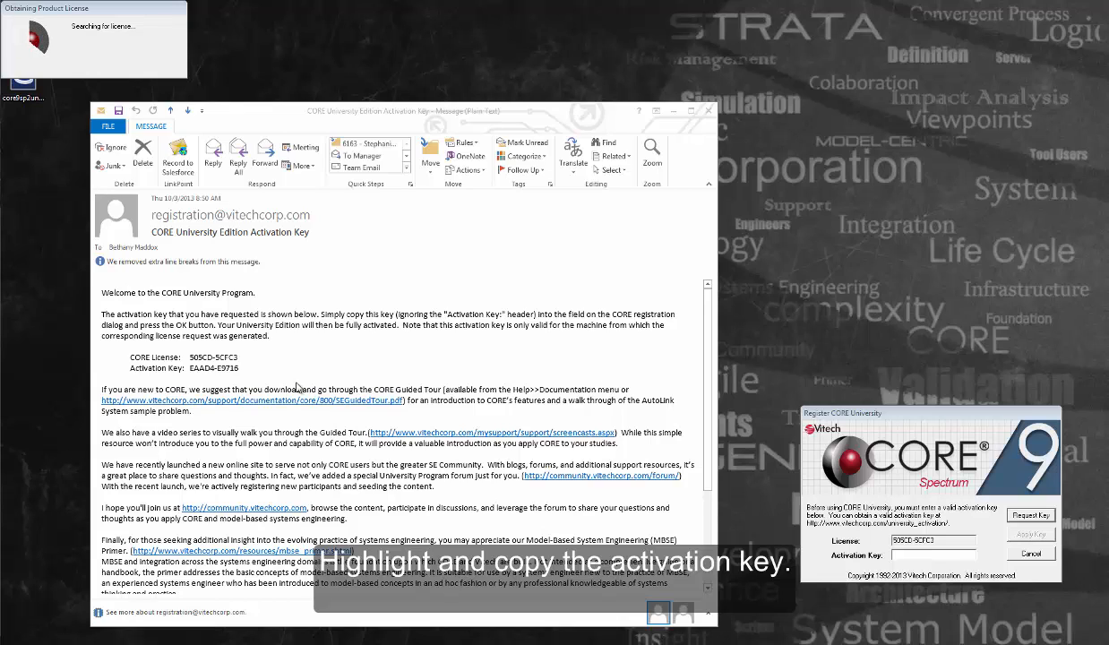
# Copy the activation key from the CORE University Edition registration e-mail.
pyautogui.moveTo(190, 368); pyautogui.dragTo(235, 368)
pyautogui.rightClick(234, 369)
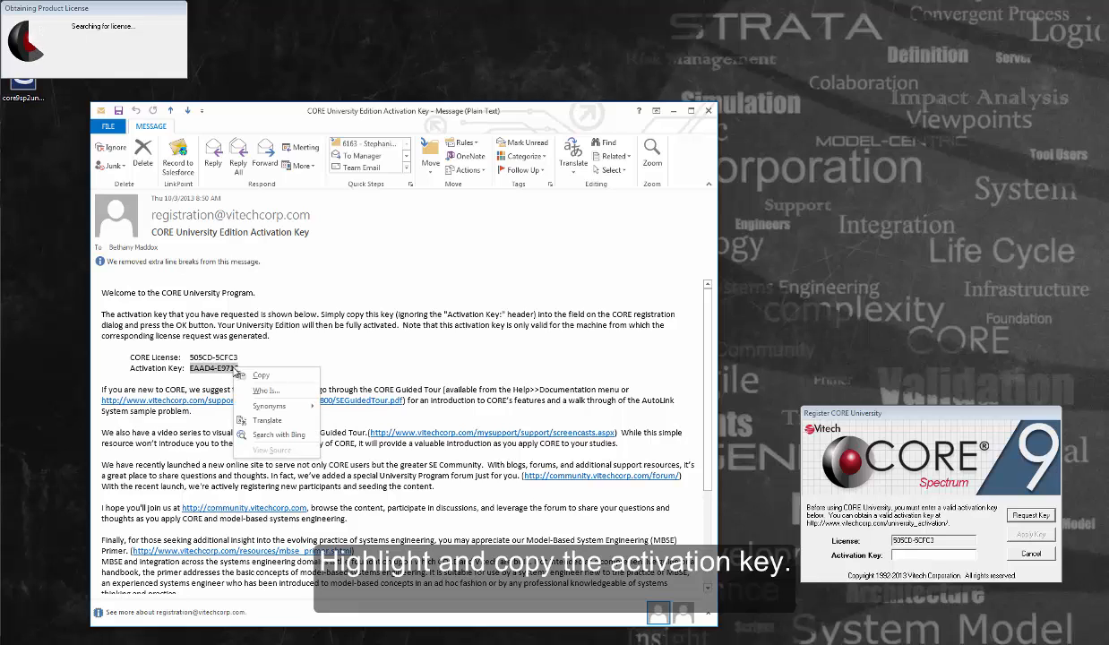
pyautogui.click(258, 376)
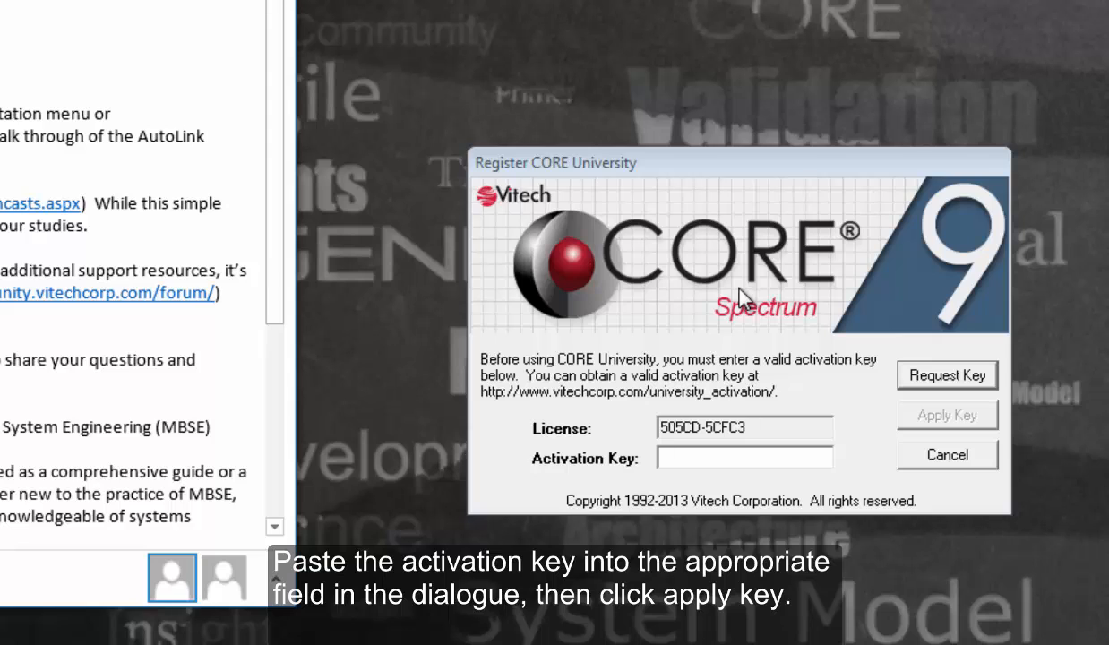
# Paste the activation key into the CORE University registration dialog and apply it, and maximize the Project Explorer window.
pyautogui.rightClick(774, 457)
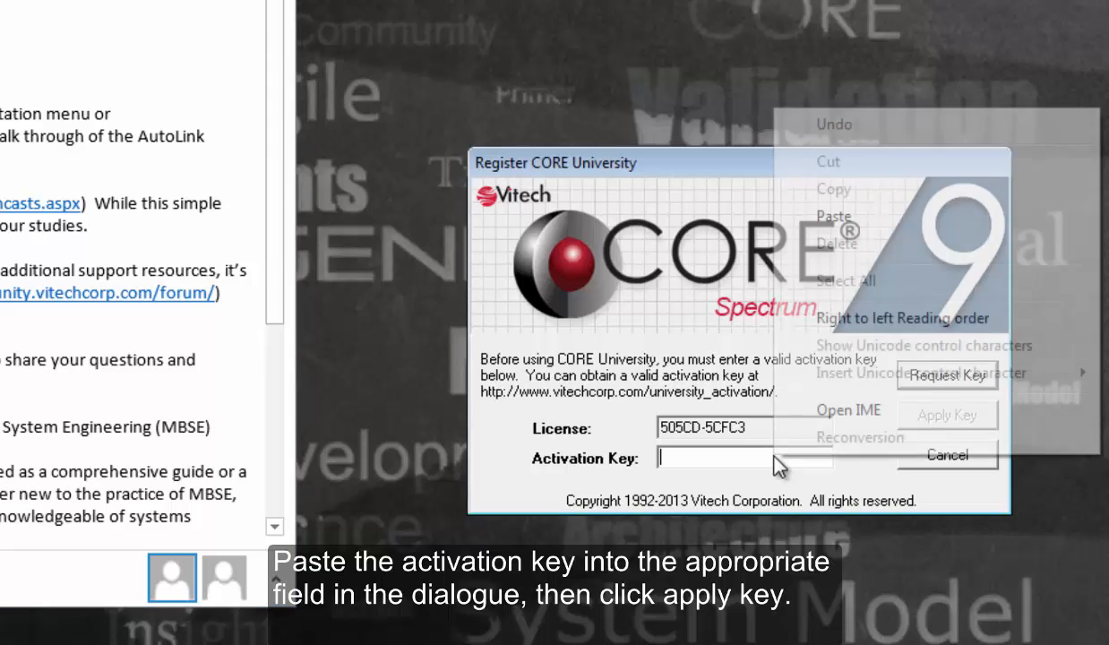
pyautogui.click(857, 224)
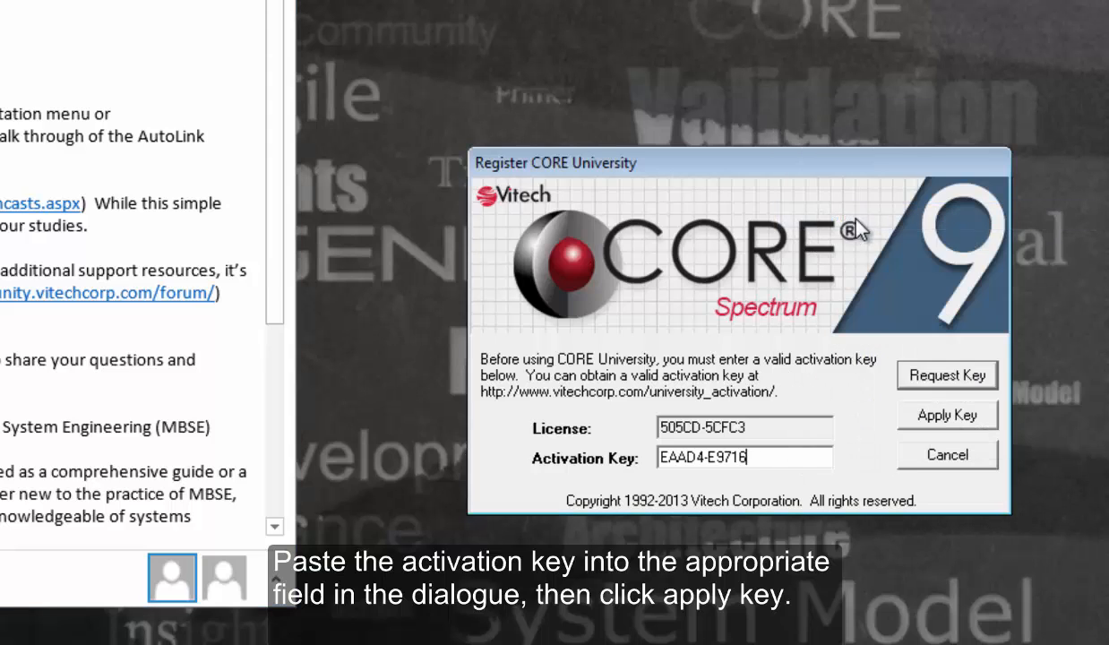
pyautogui.click(948, 421)
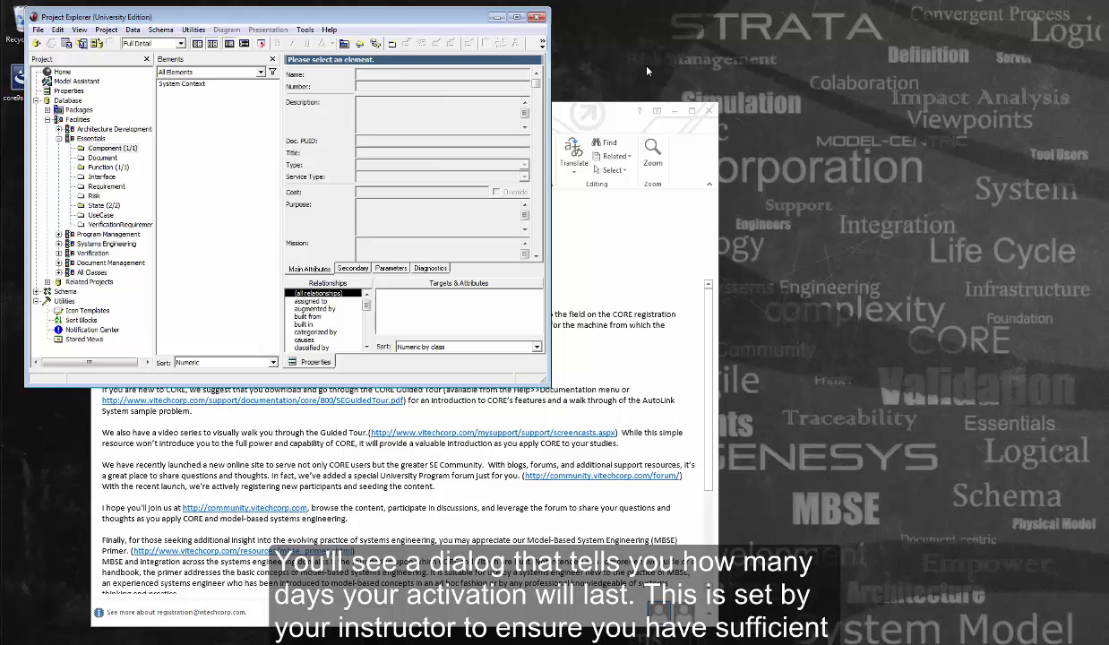
pyautogui.click(515, 17)
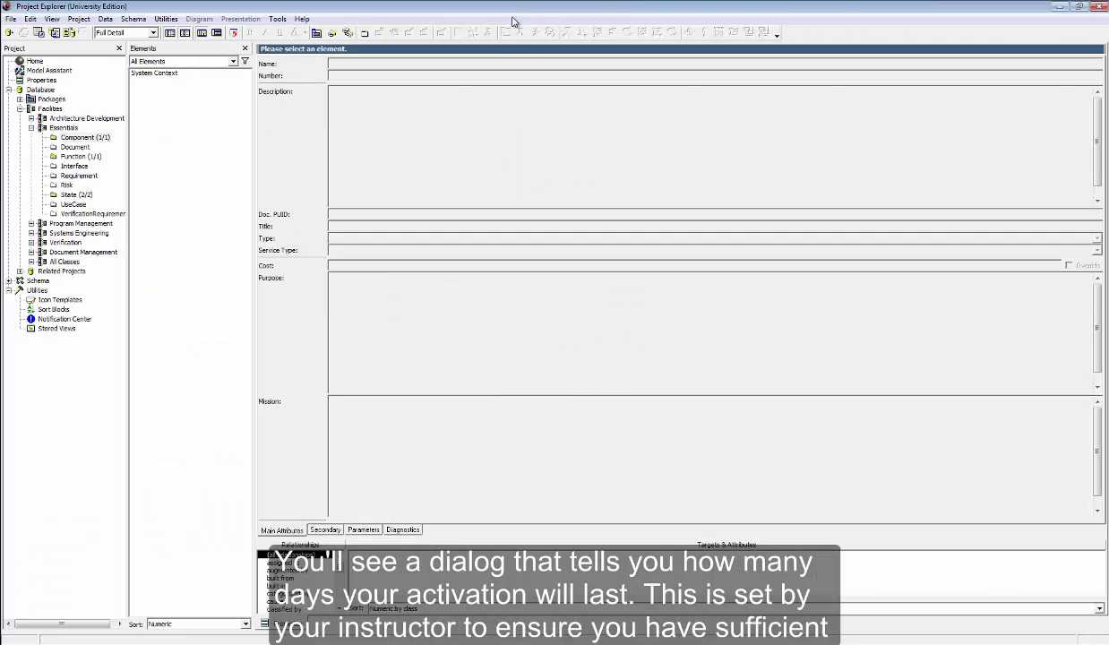